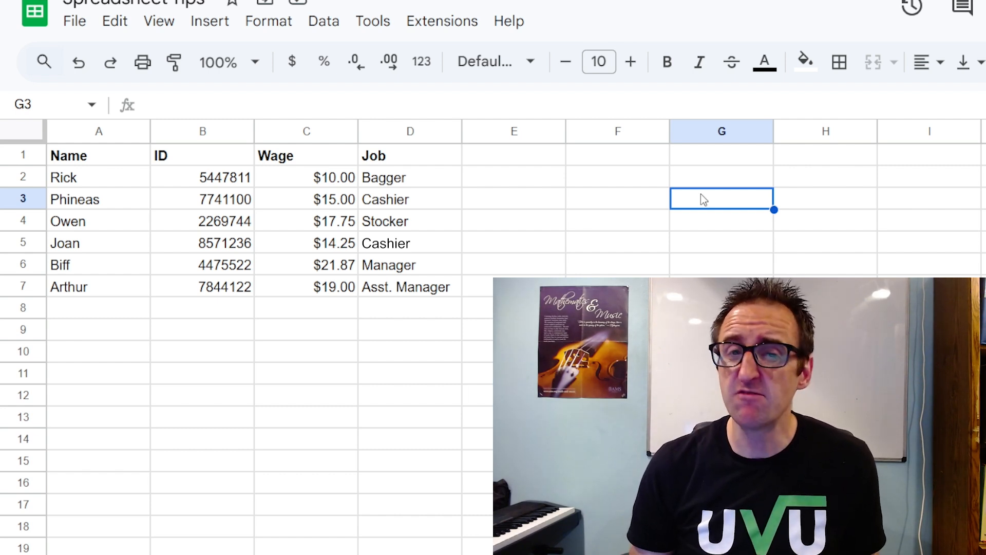
Step: In cell H3, enter the exact-match lookup formula =VLOOKUP(G3,A2:D7,2,0)
key(Right)
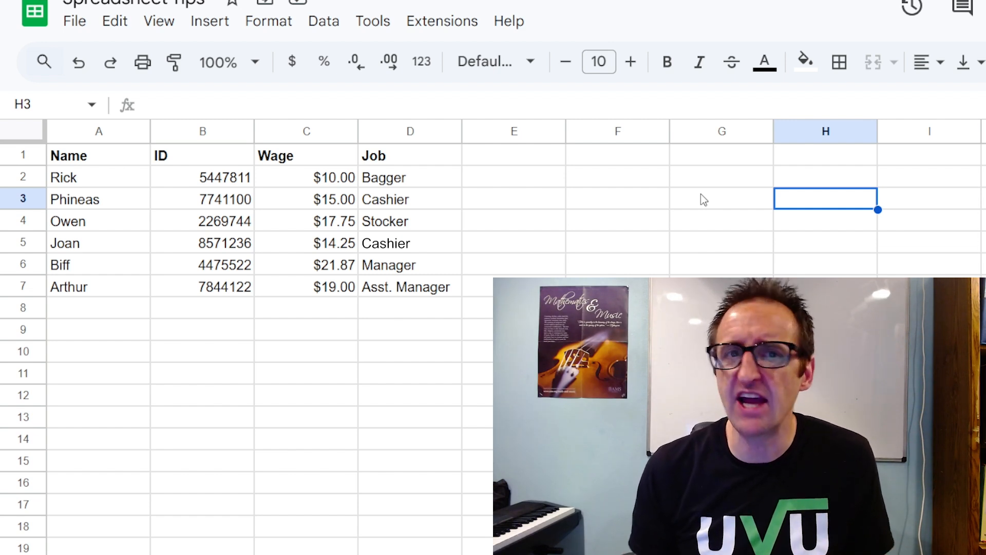
text(=)
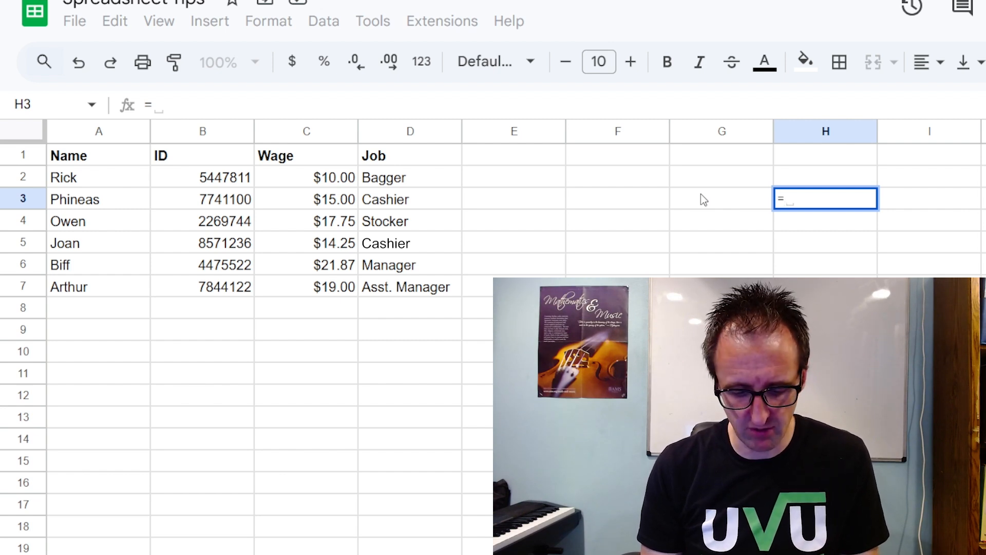
text(VLOOK)
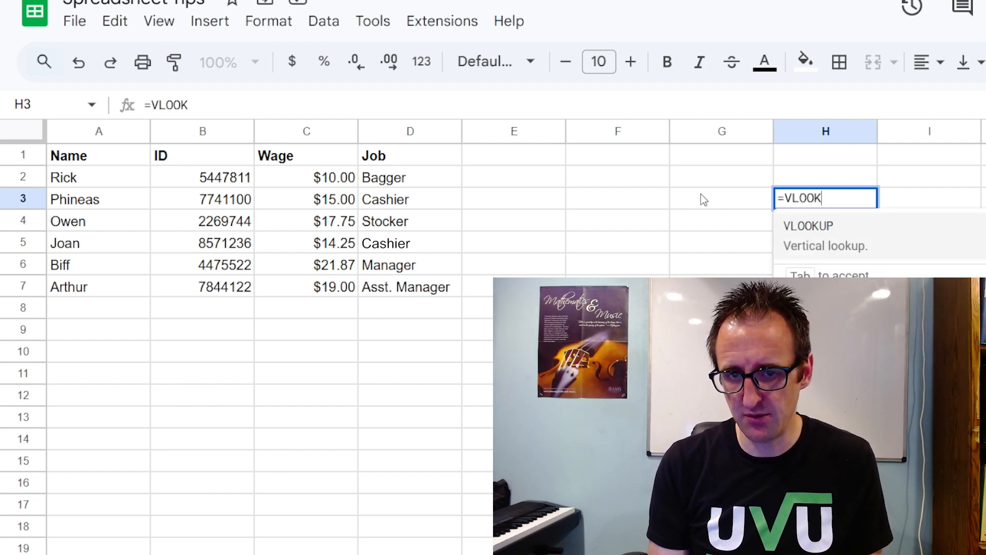
key(Tab)
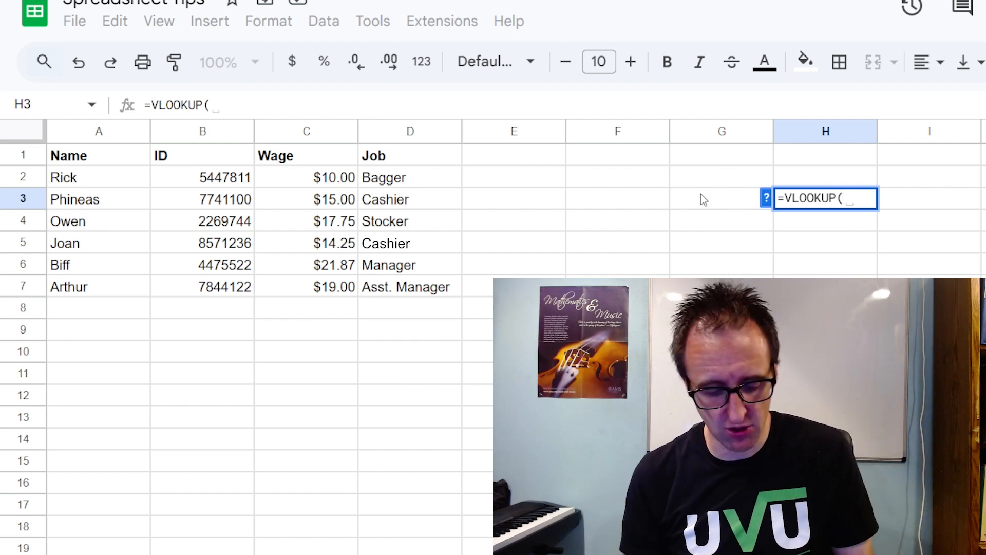
text(G3)
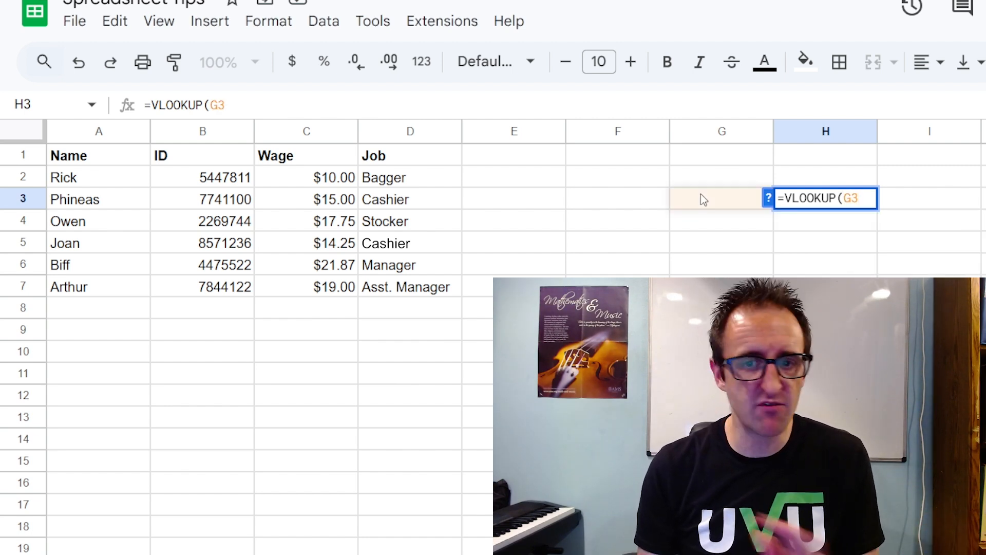
text(,)
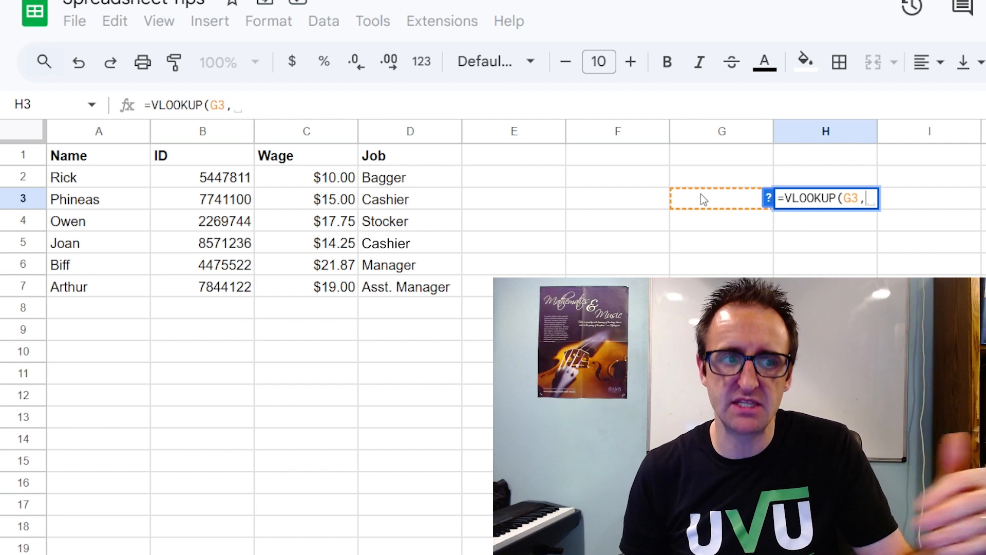
text(A)
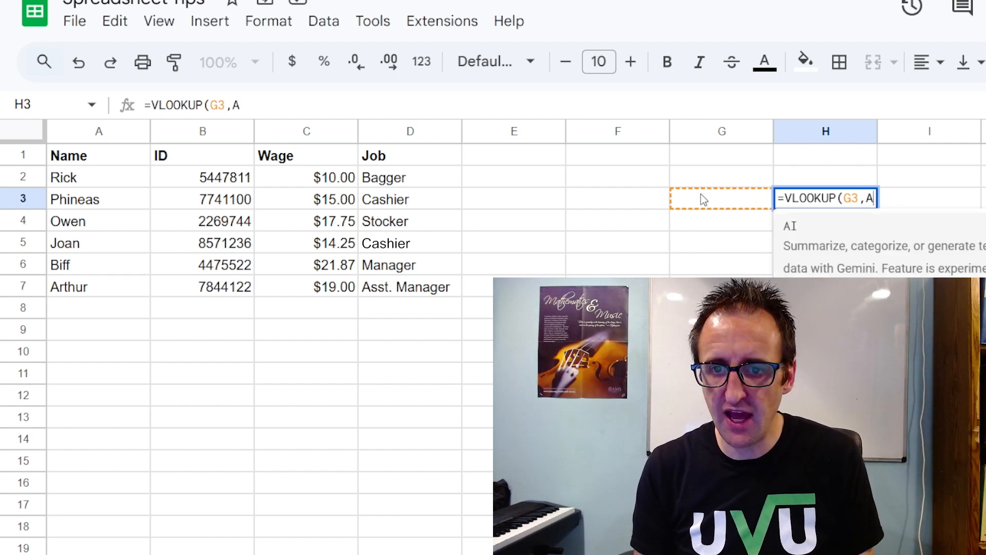
text(2:)
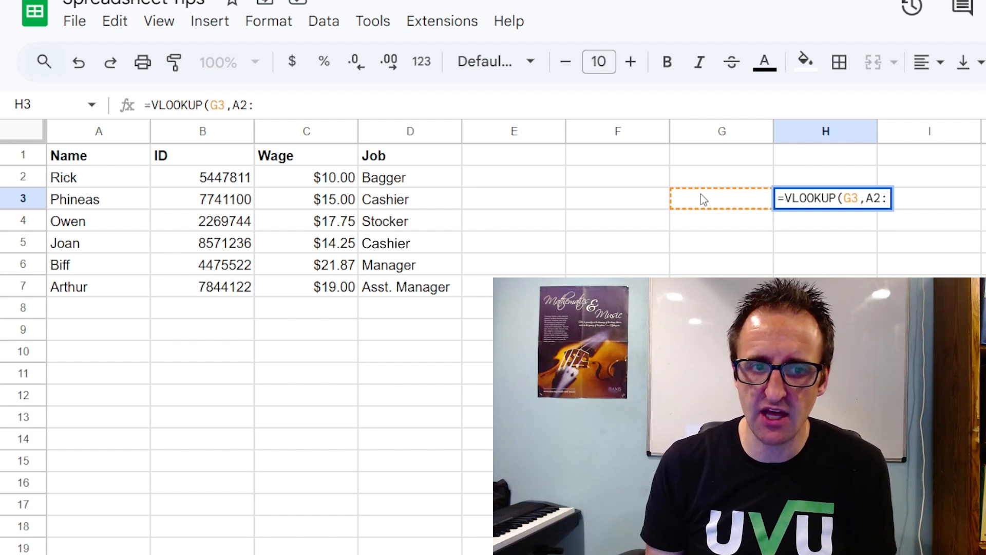
text(D7)
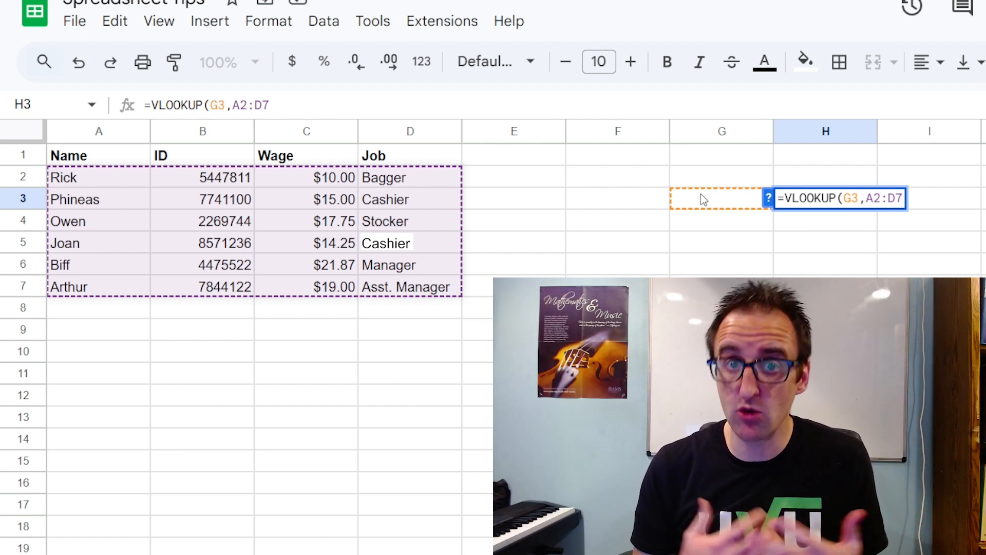
text(,)
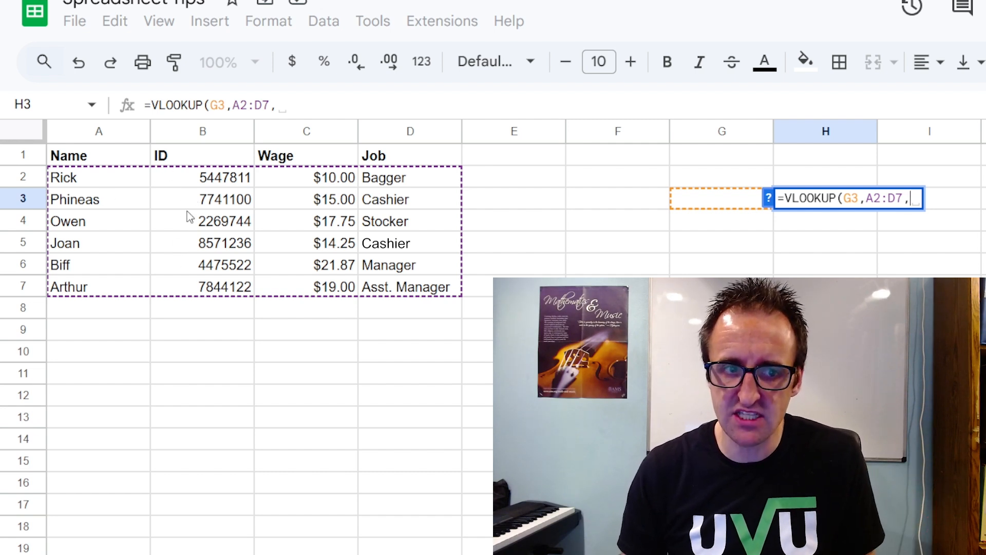
text(2)
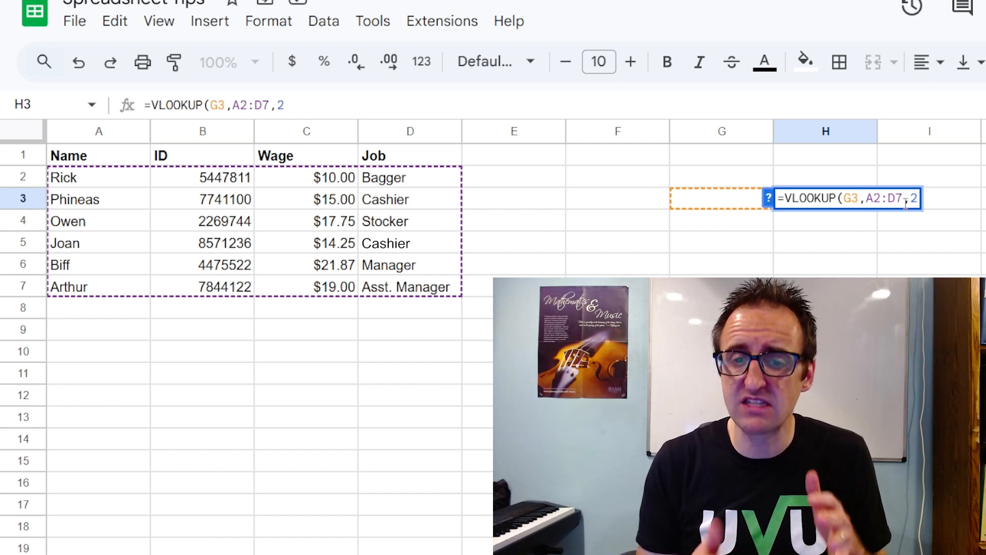
text(,)
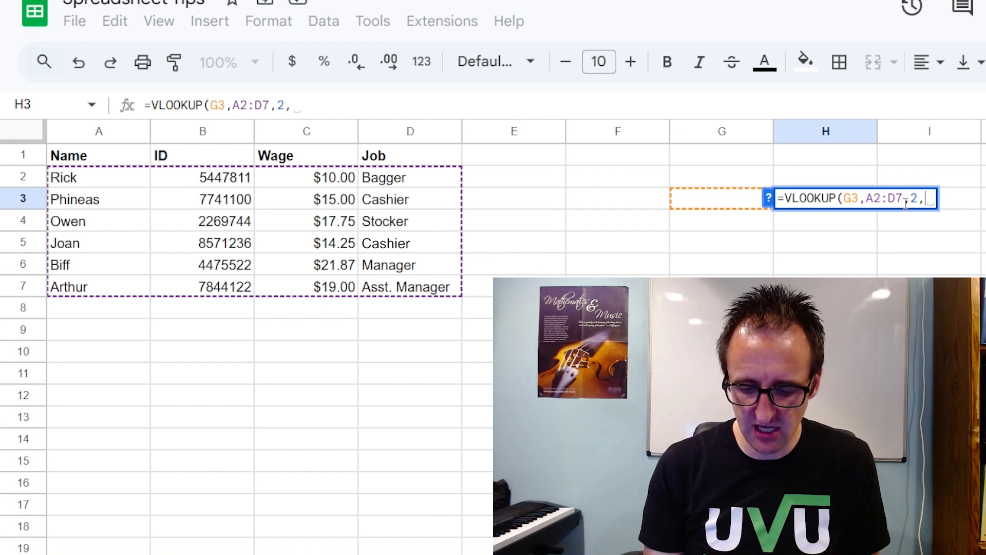
text(0)
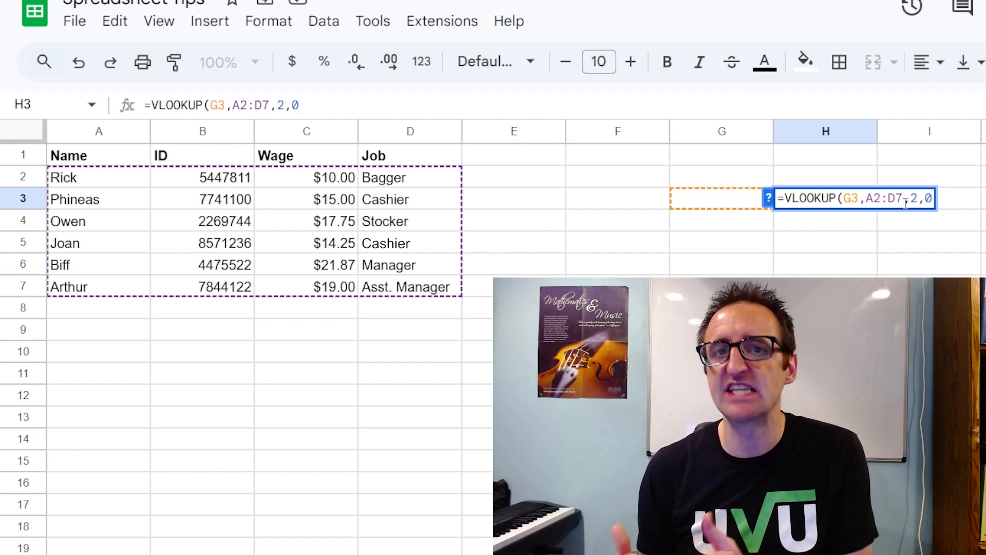
text())
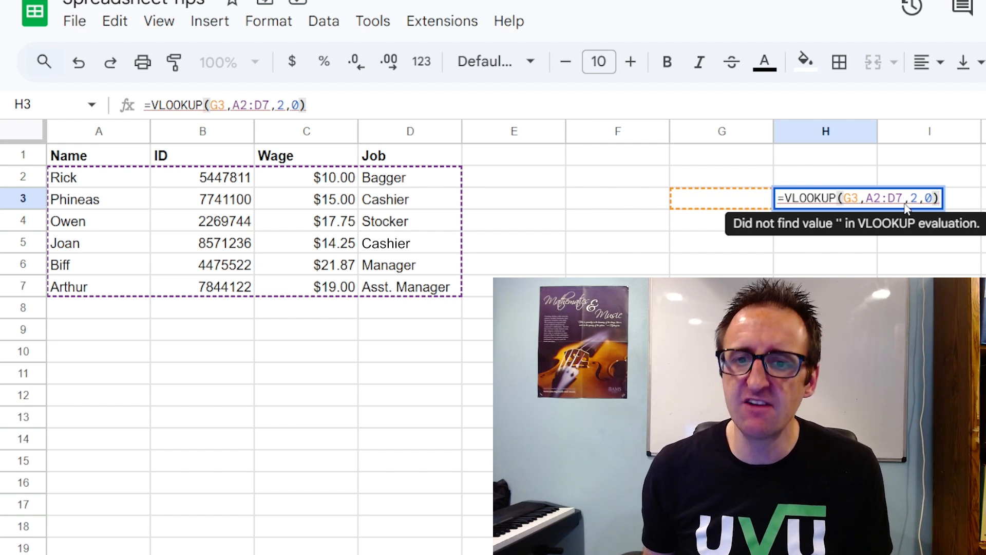
key(Return)
click(795, 202)
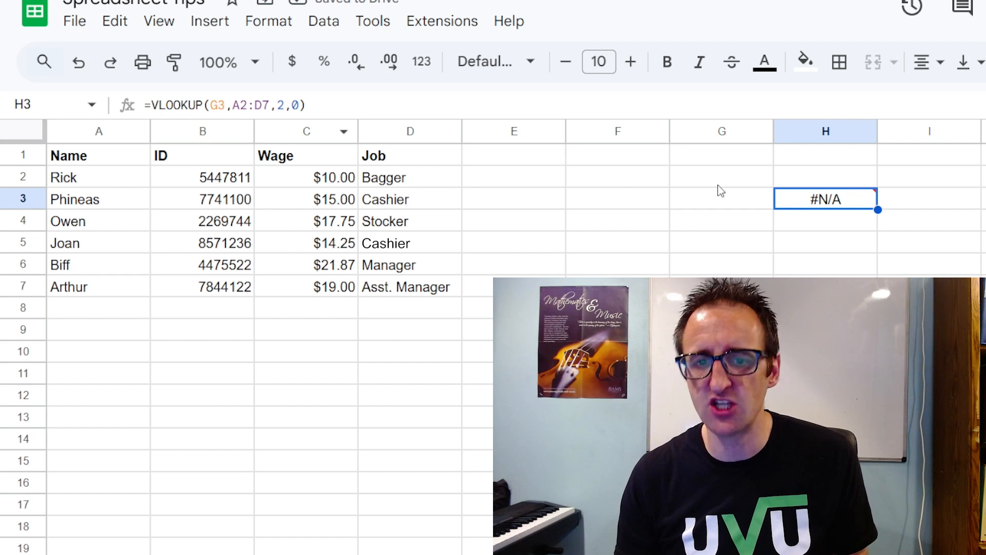
Step: Enter the stocker's name from row 4 as the lookup value in G3 and check H3's result against that row
click(725, 196)
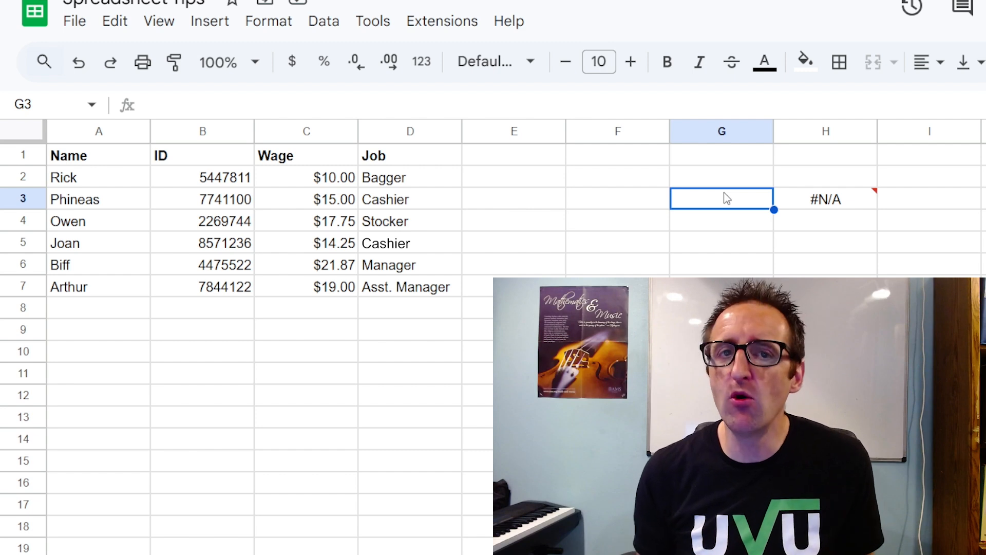
text(Owen)
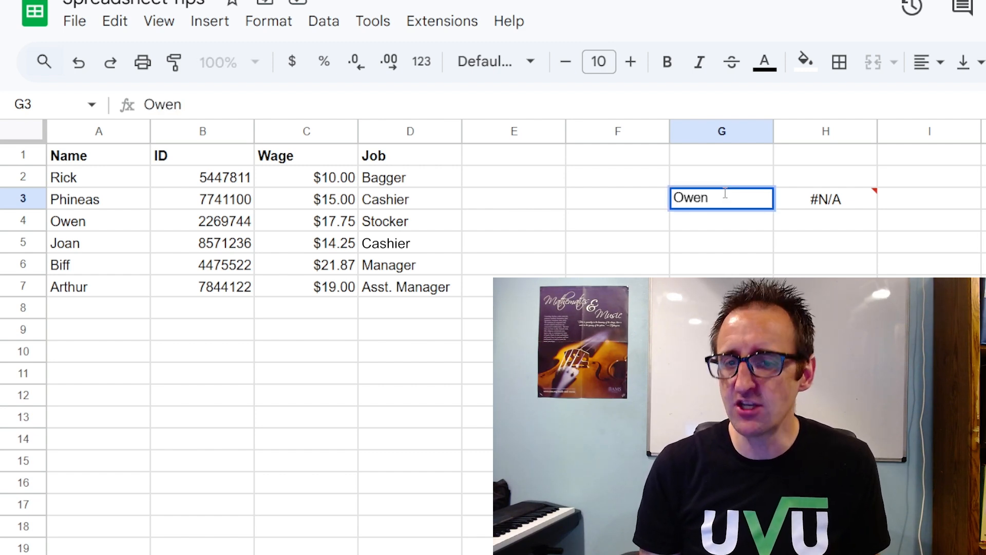
key(Return)
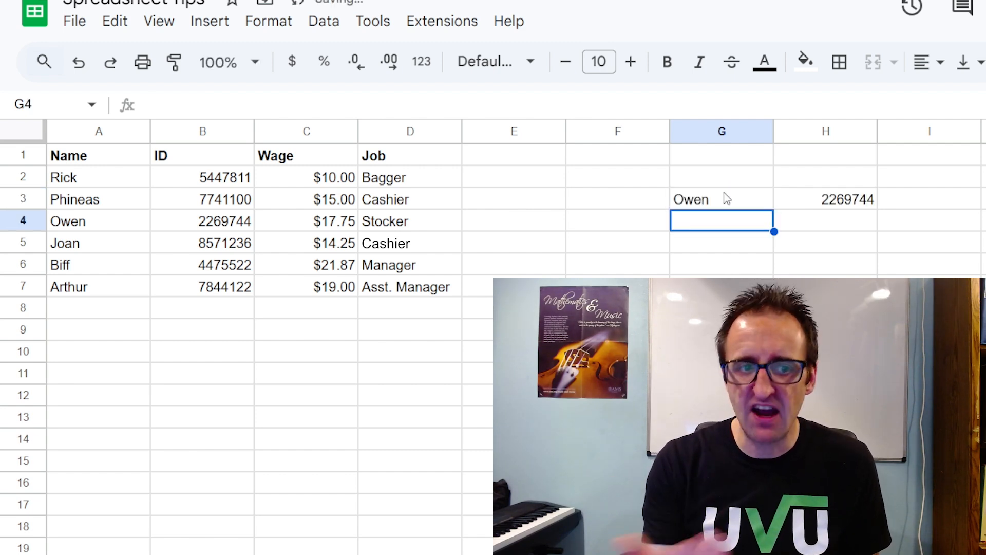
click(823, 203)
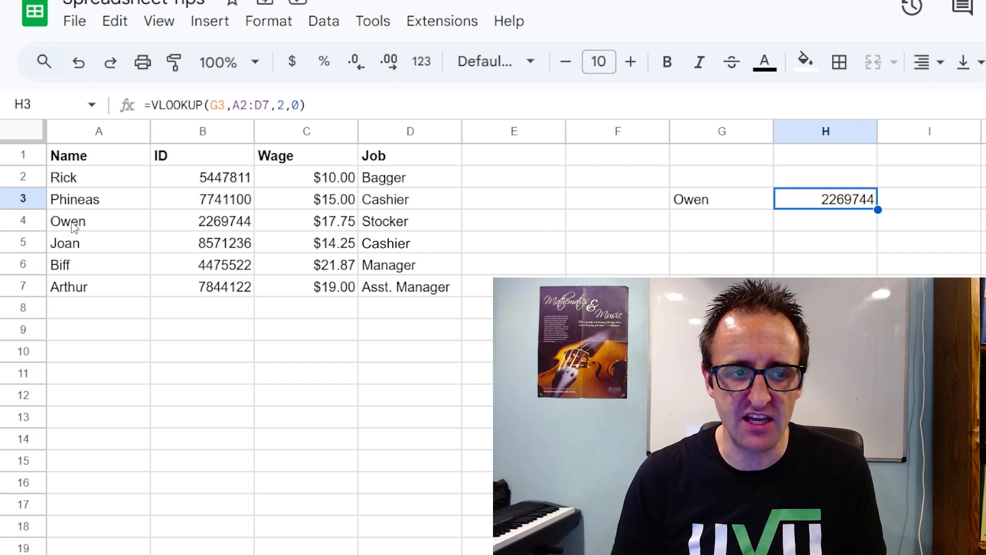
click(24, 221)
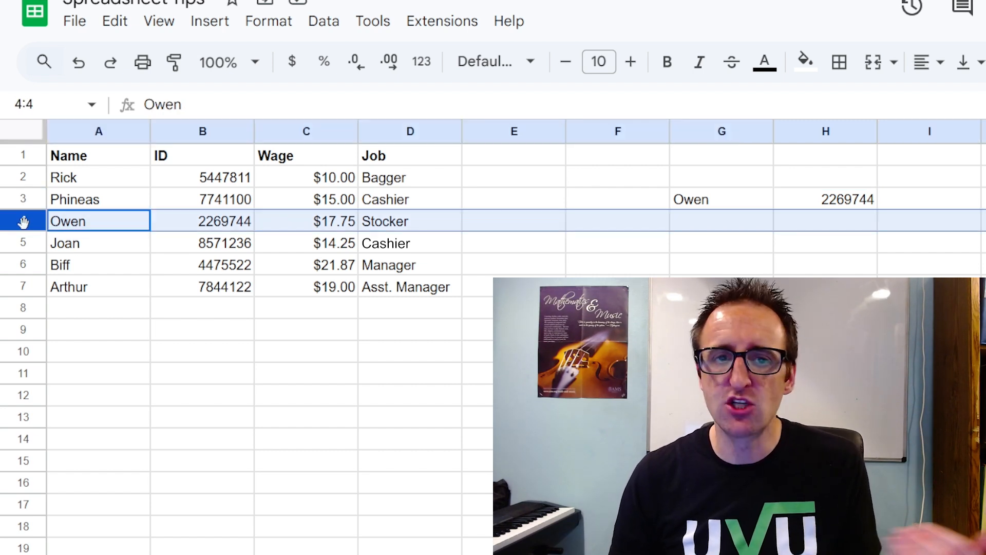
click(831, 206)
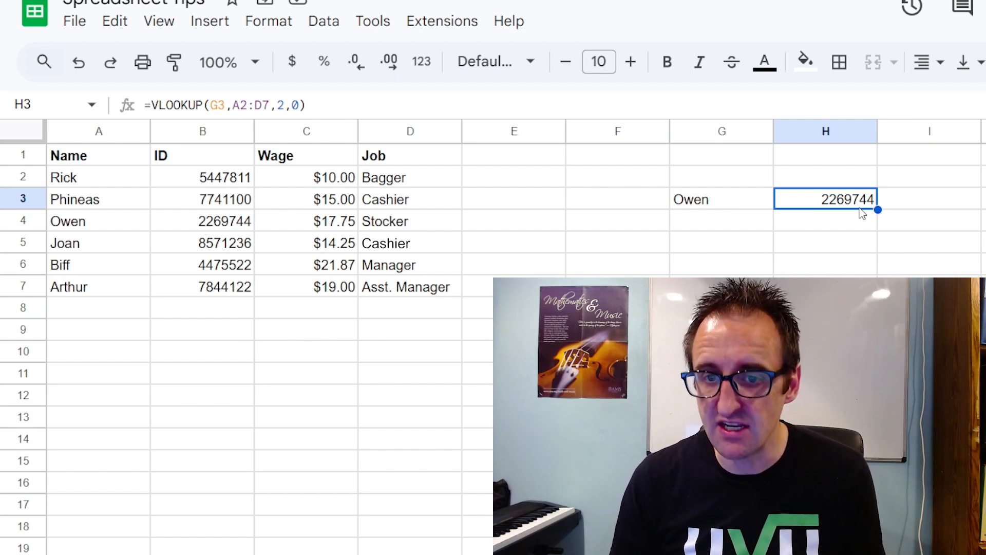
click(748, 227)
Step: Set the column index in H3's VLOOKUP formula to 3 so it returns the employee's wage
click(812, 206)
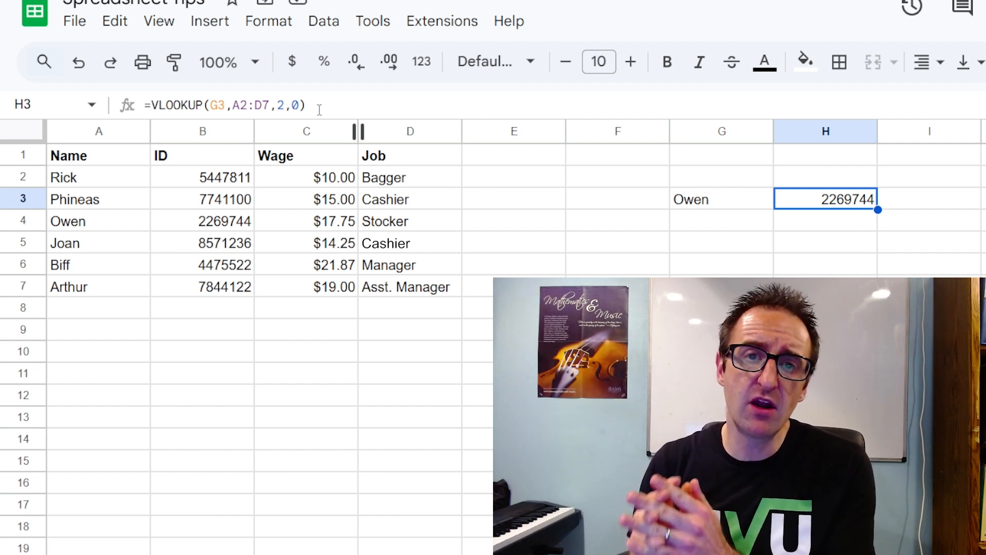
click(287, 105)
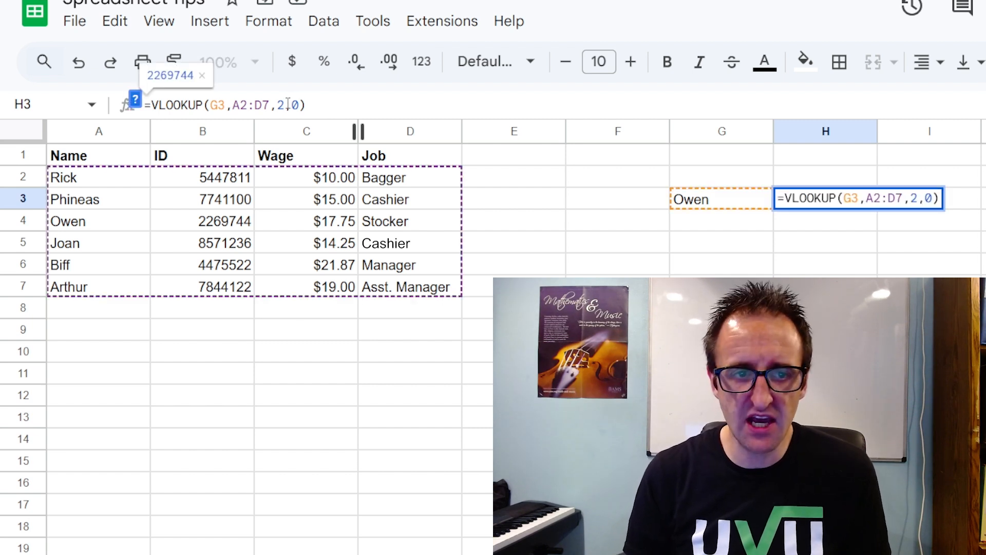
key(BackSpace)
text(3)
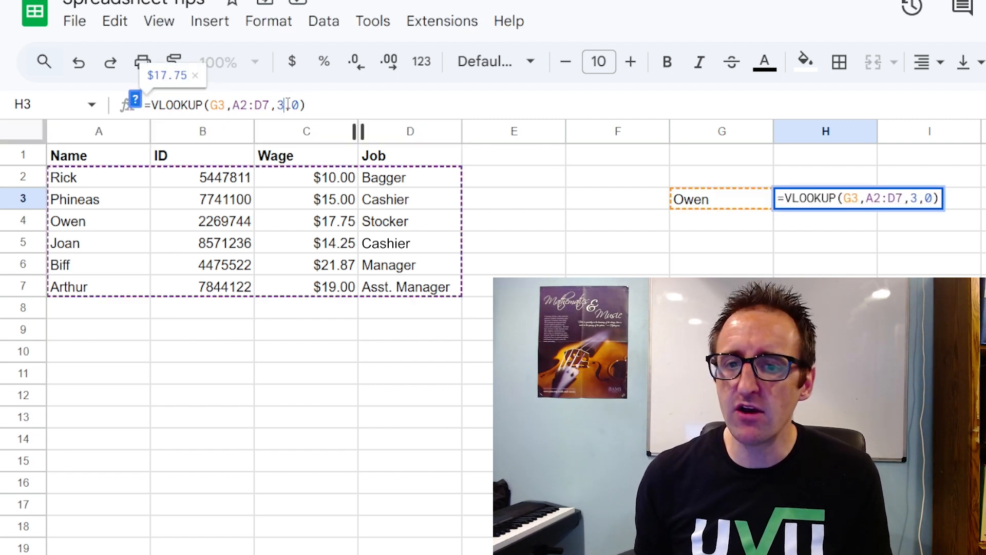
key(Return)
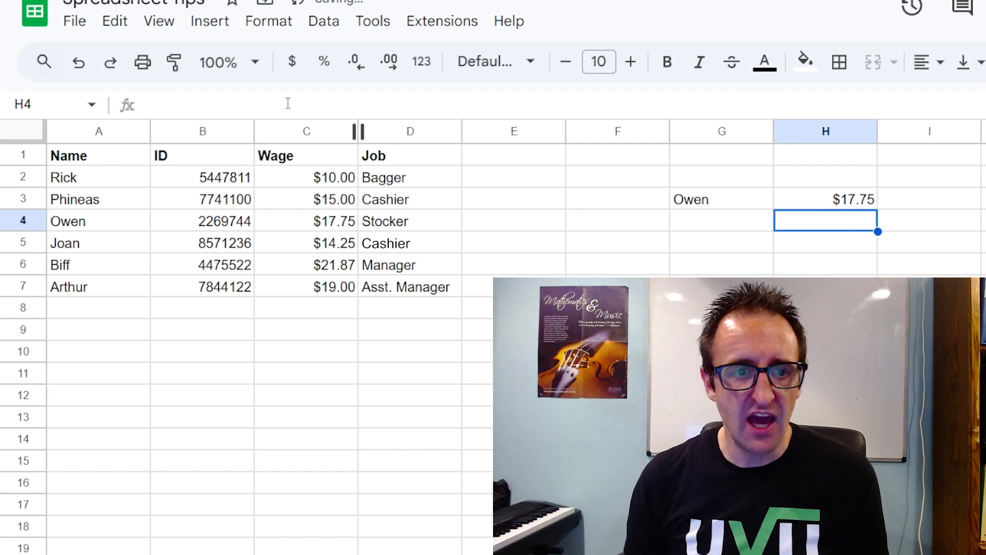
Step: Replace the lookup value in G3 with the manager's name from row 6
key(Up)
key(Left)
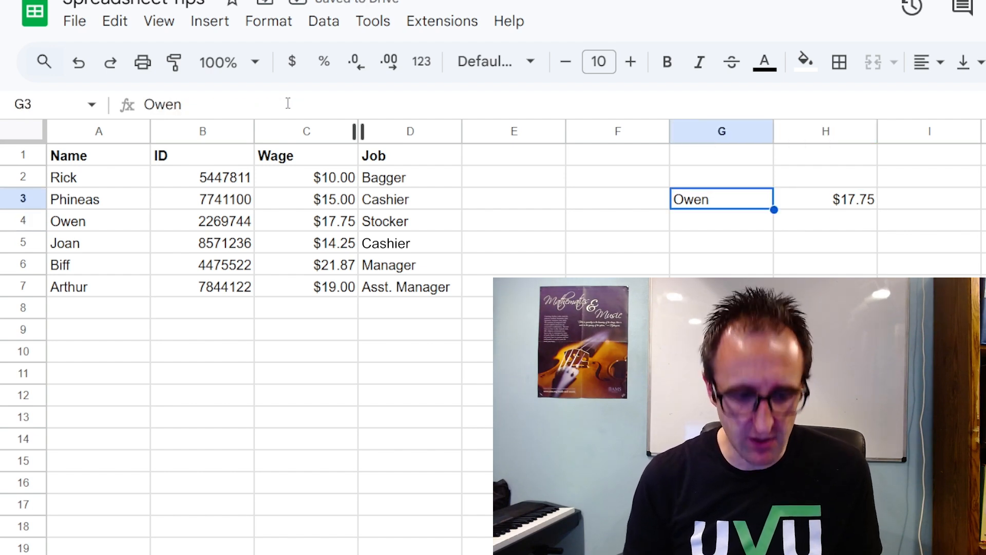
text(Bi)
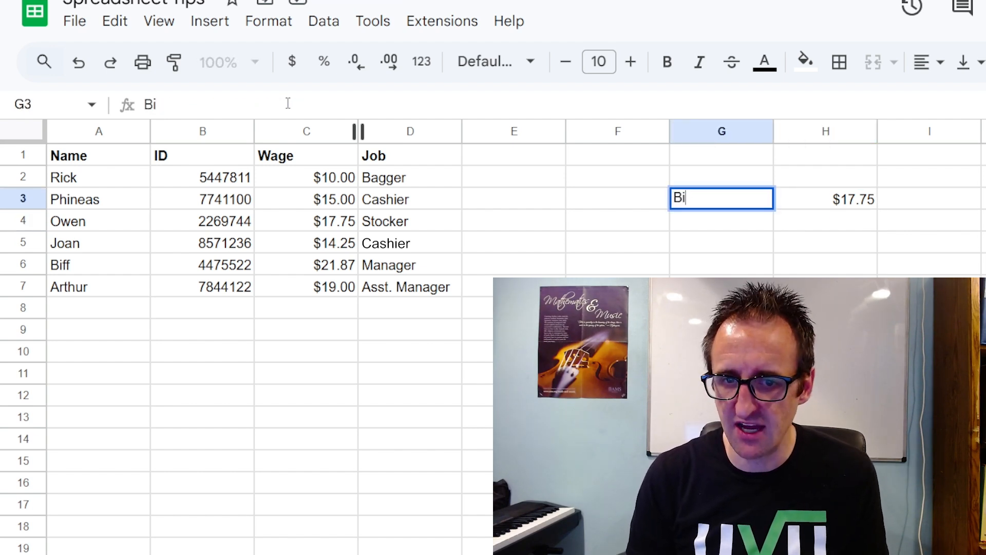
text(ff)
key(Return)
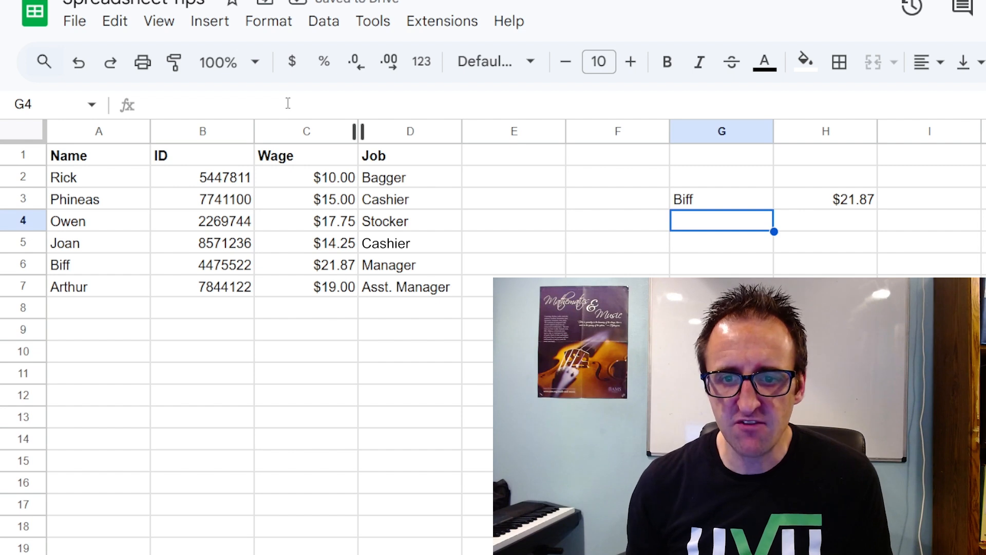
Step: Set the column index in H3's VLOOKUP formula to 4 so it returns the employee's job
key(Right)
key(Up)
click(288, 104)
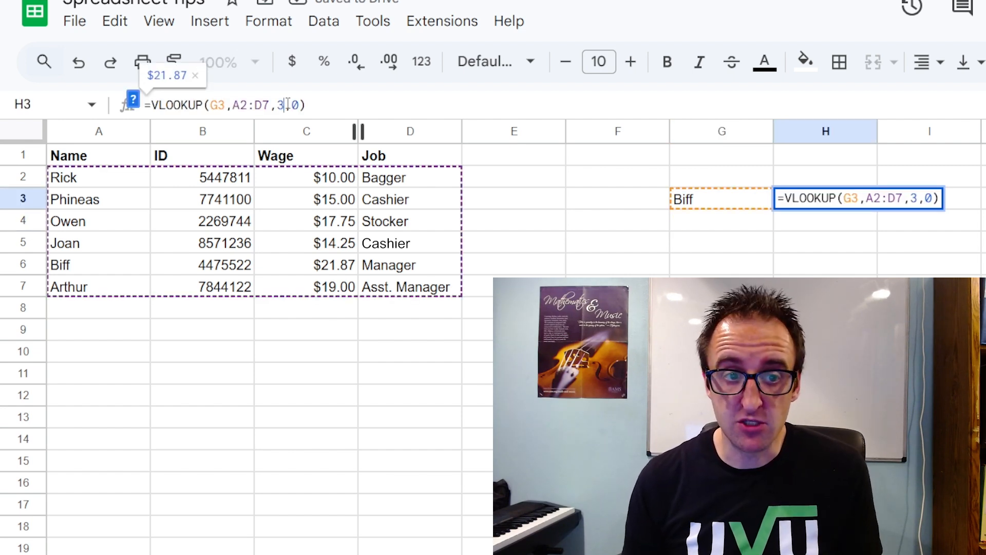
key(BackSpace)
text(4)
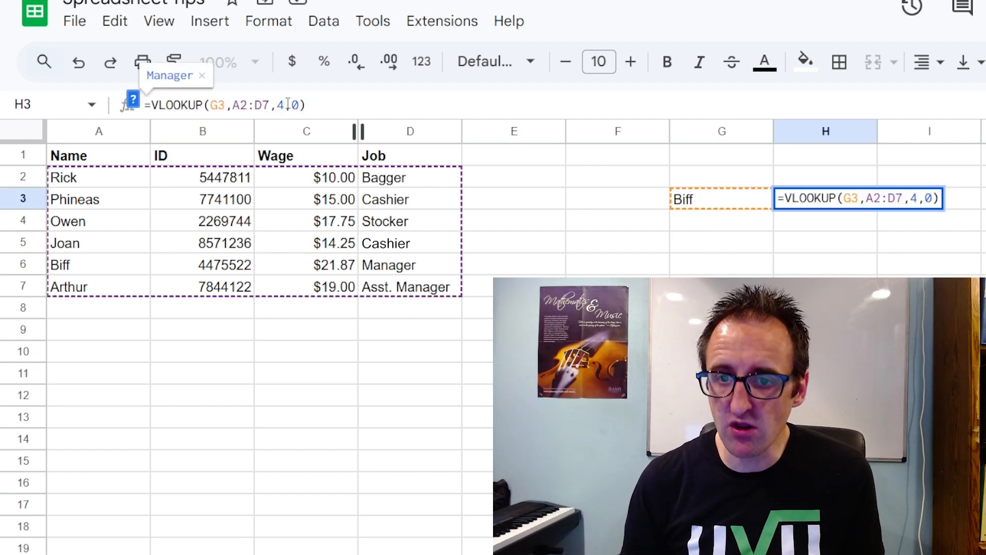
key(Return)
click(829, 200)
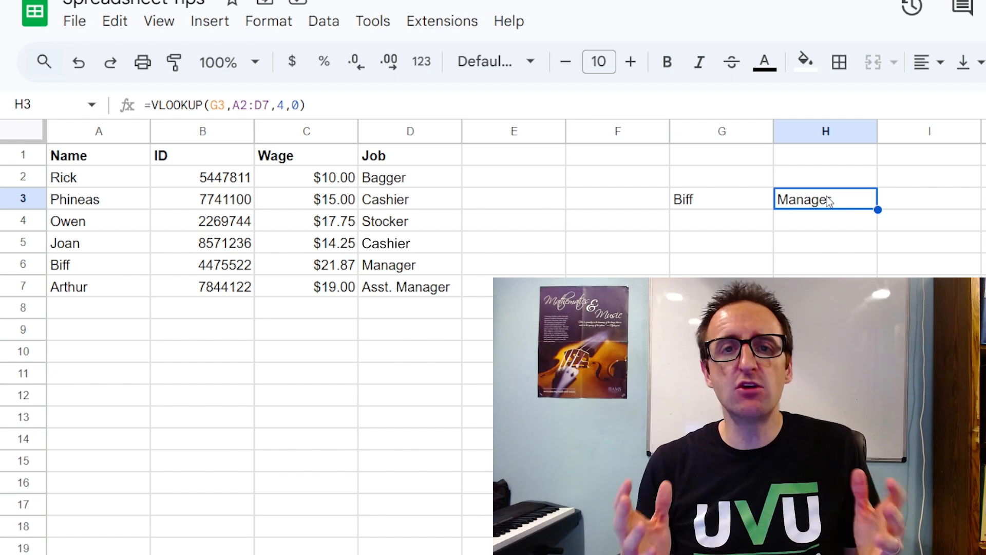